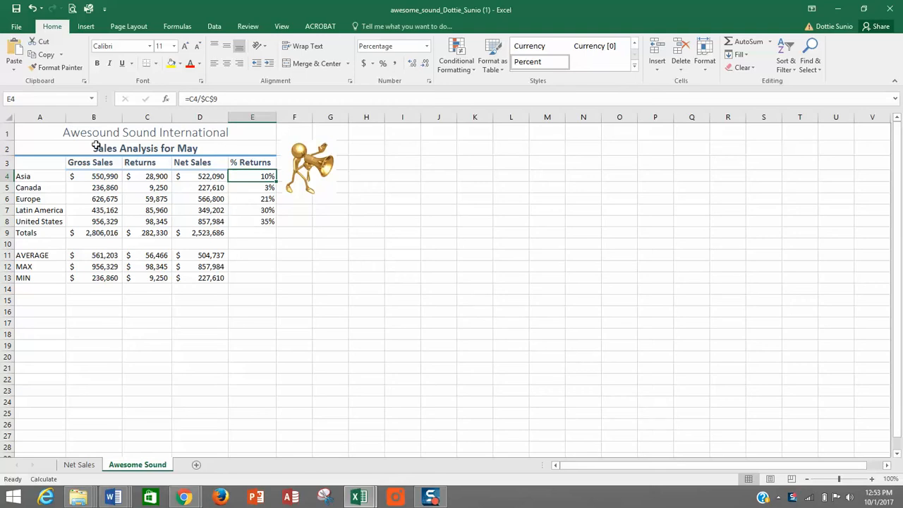
- Apply the Title cell style to the company name heading in cell A1
left_click(42, 133)
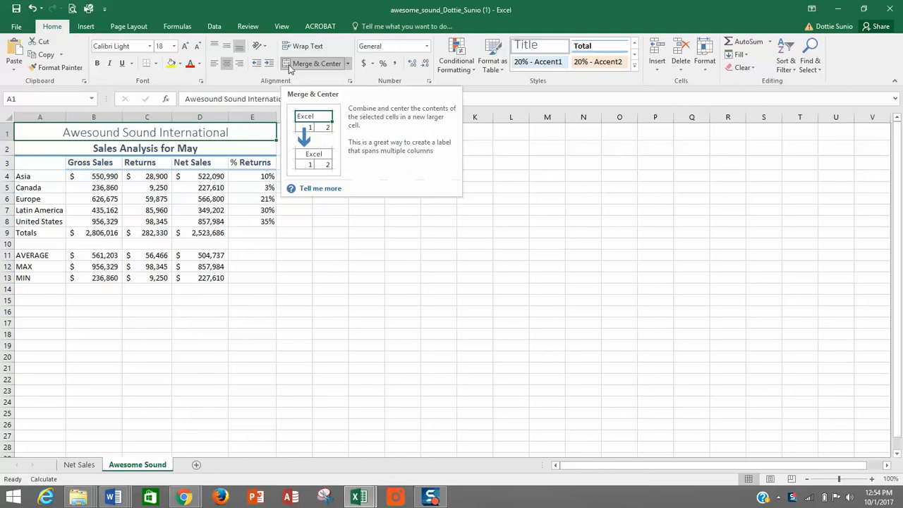
left_click(634, 66)
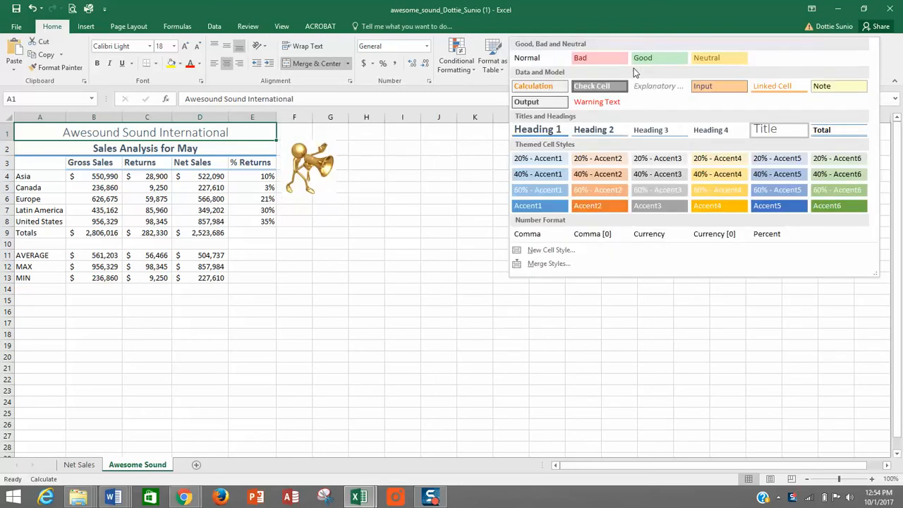
left_click(778, 134)
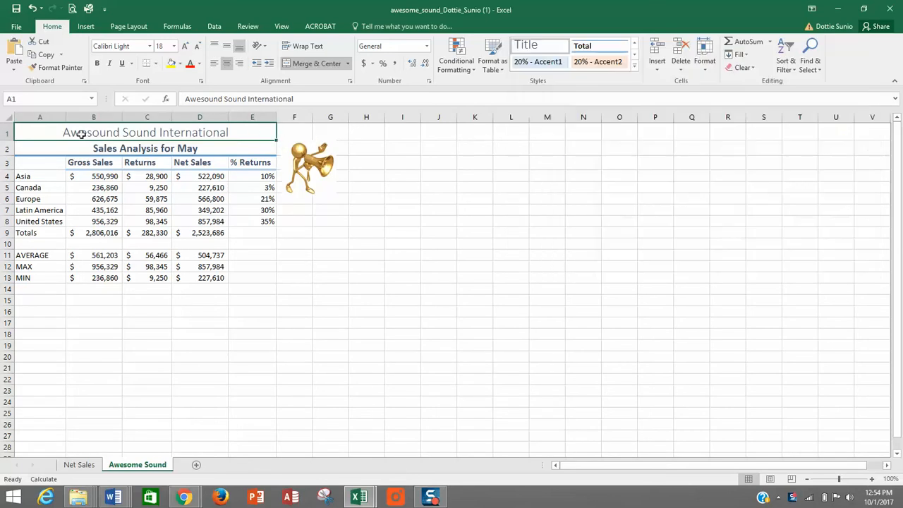
- Check which cell style the Sales Analysis for May subtitle in A2 uses, without changing it
left_click(30, 149)
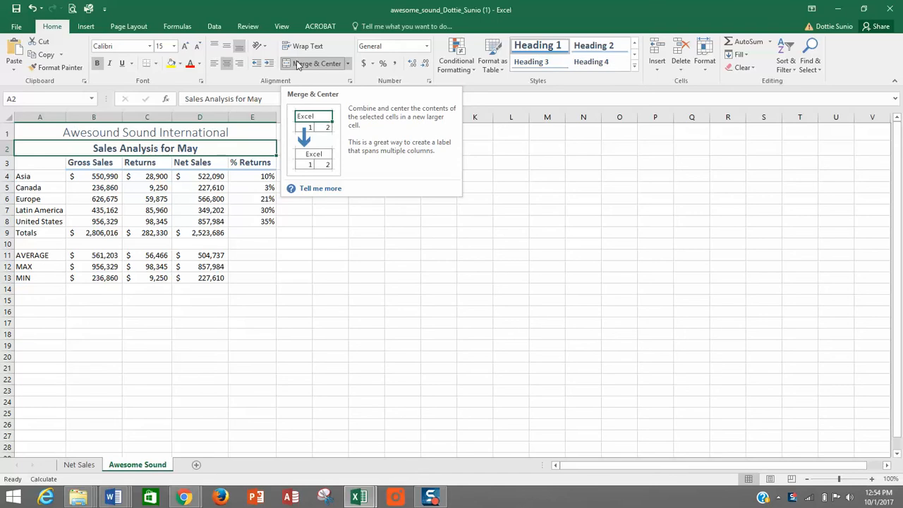
left_click(634, 67)
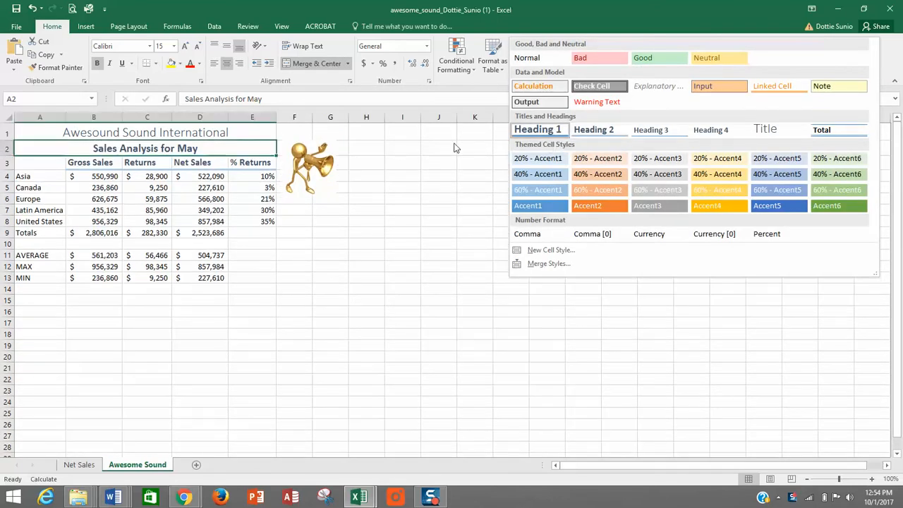
left_click(397, 154)
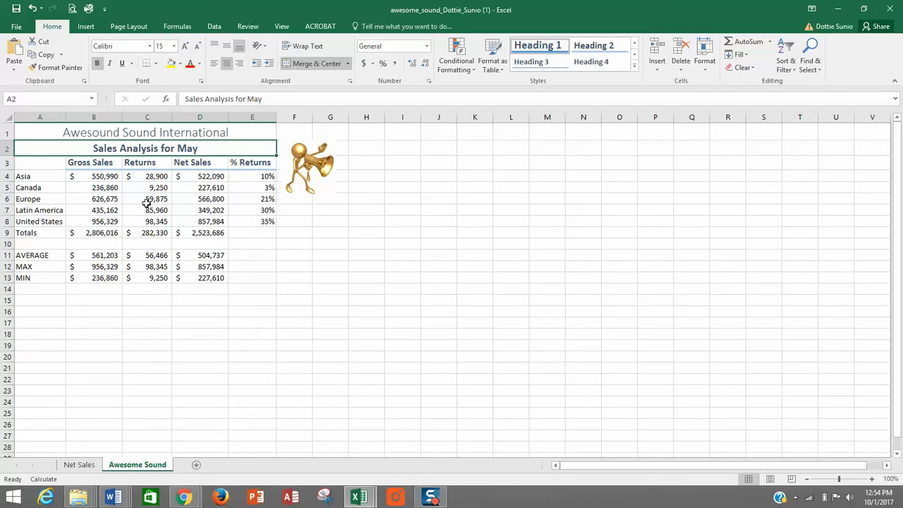
- Examine the Net Sales formula in D4 and the % Returns formulas in E4 through E8
left_click(209, 178)
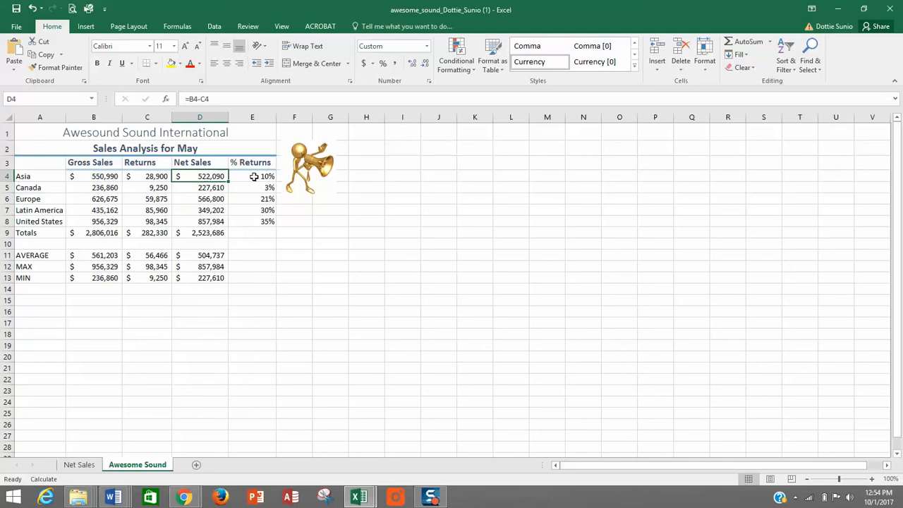
left_click(253, 177)
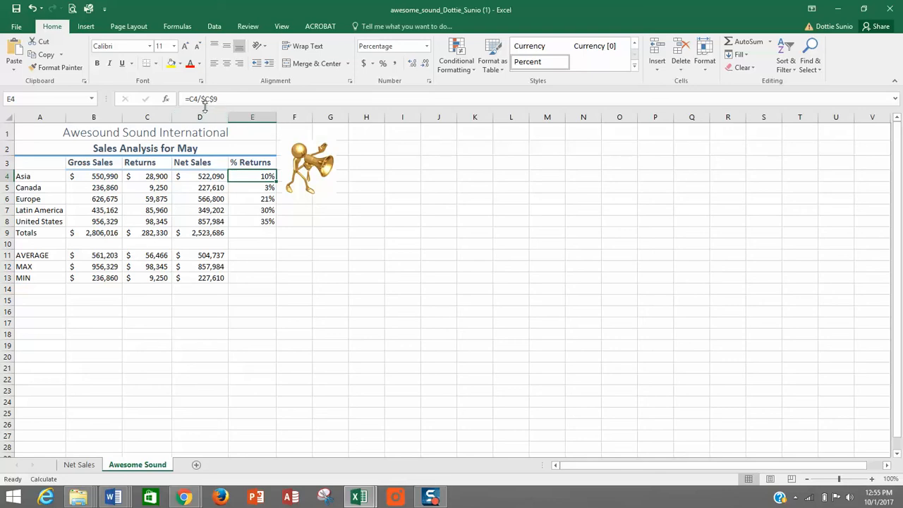
left_click(238, 186)
left_click(239, 201)
left_click(239, 211)
left_click(239, 221)
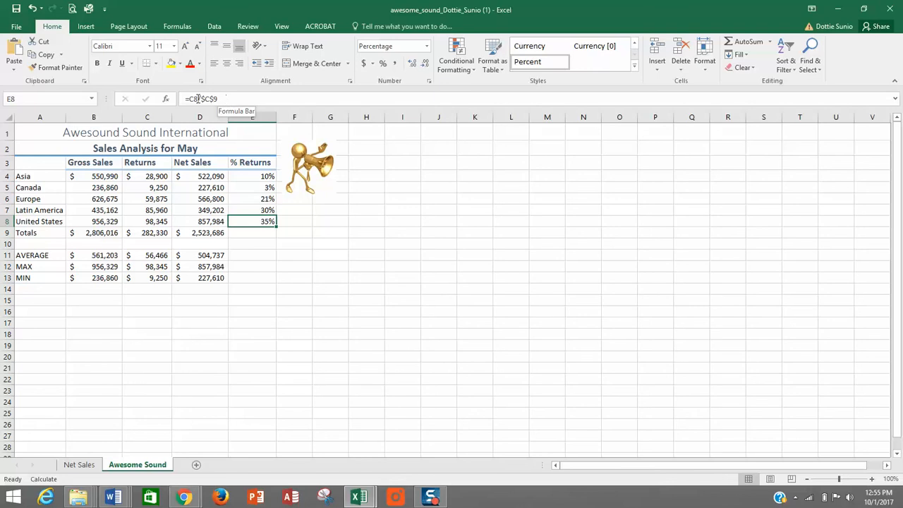
- Re-enter the Asia % Returns formula in E4 as =C4/$C$9, with an absolute reference to the total returns
left_click(233, 176)
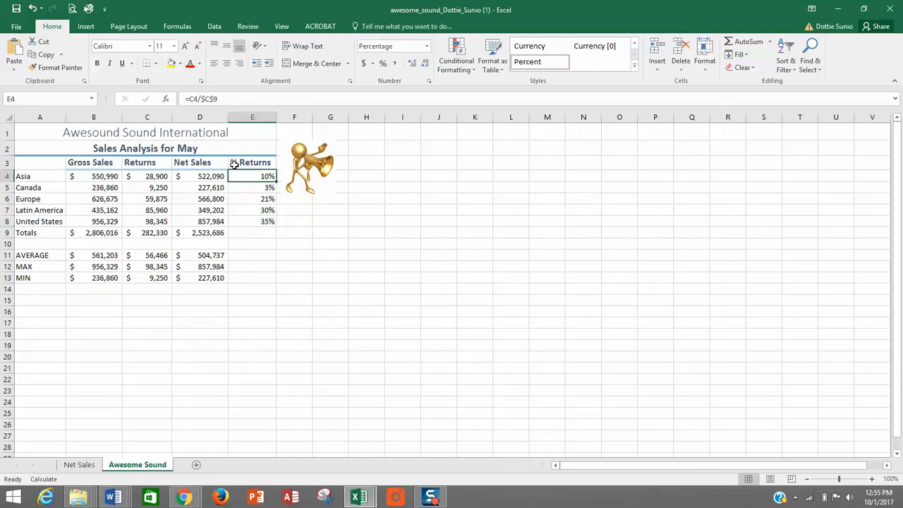
left_click(185, 96)
left_click_drag(184, 97, 241, 96)
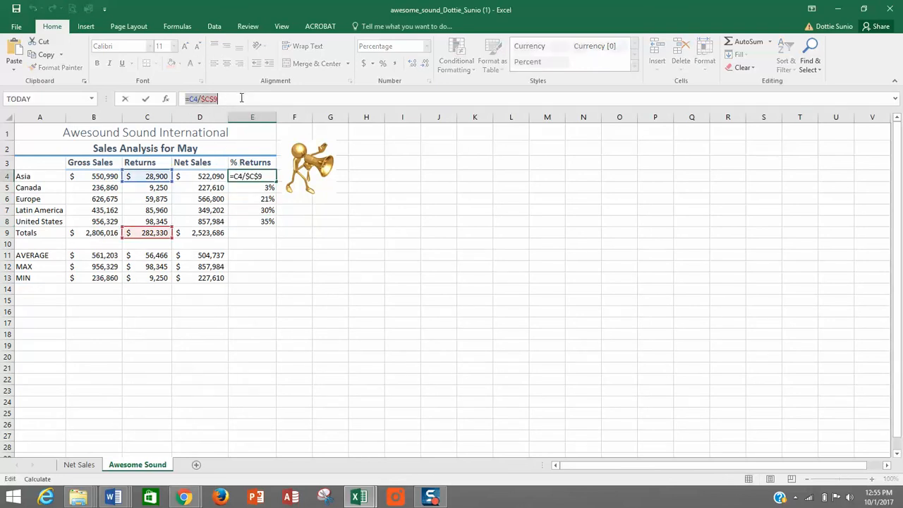
type("=")
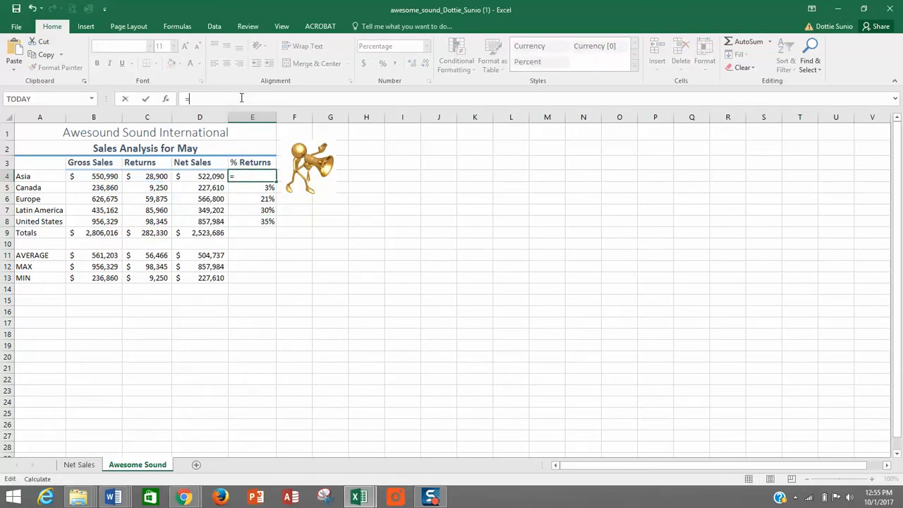
left_click(152, 178)
type("/")
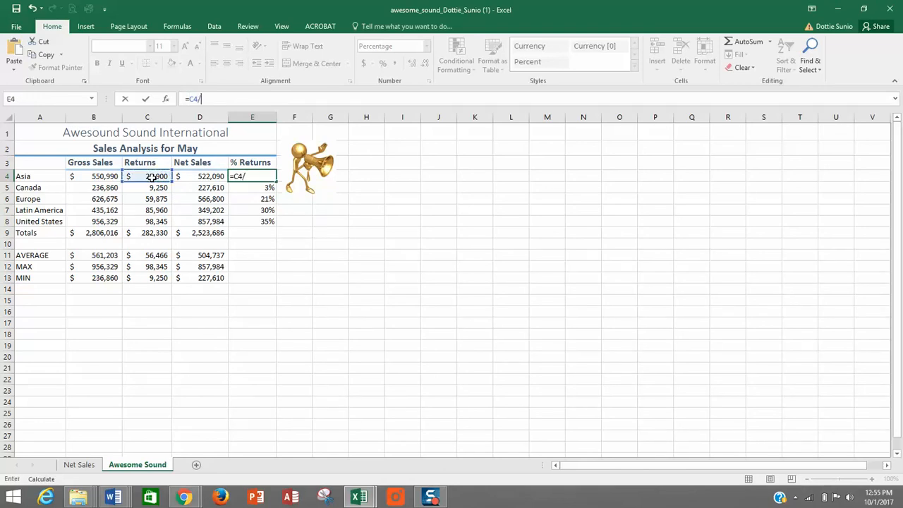
left_click(147, 233)
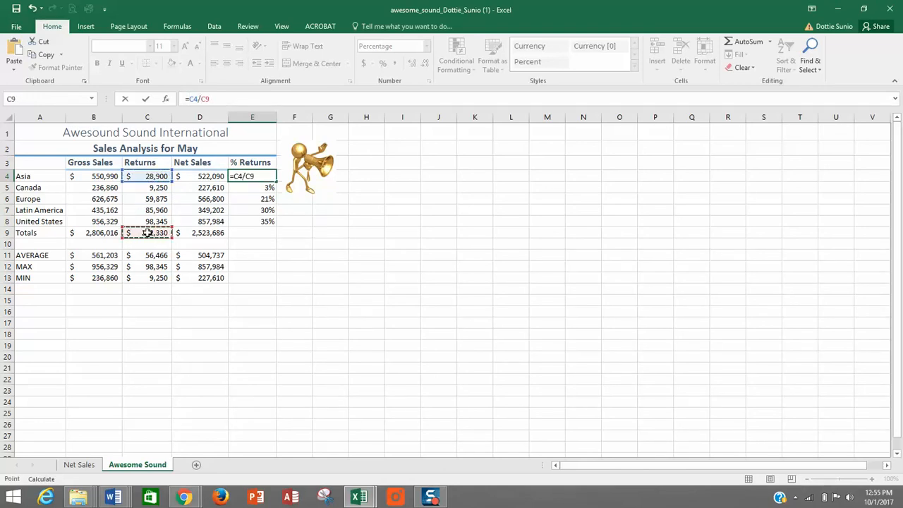
key("F4")
key("Return")
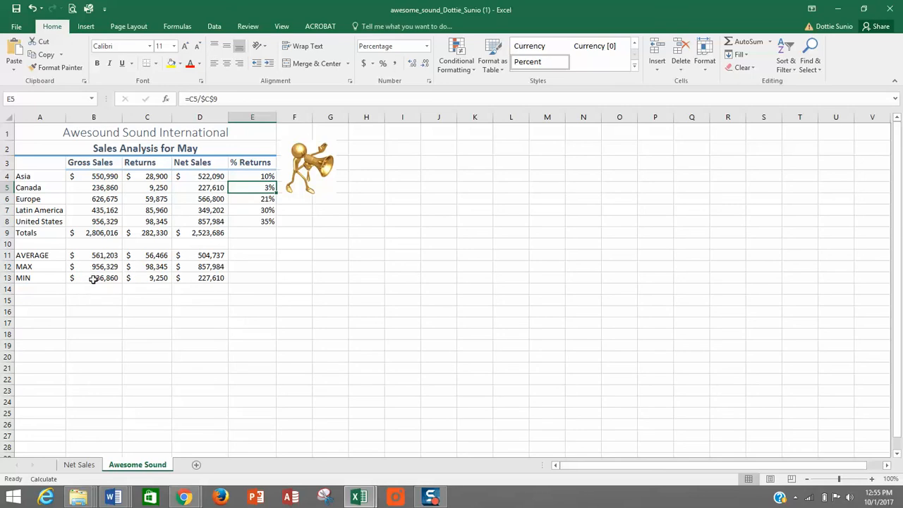
- Examine the AVERAGE, MAX and MIN formulas in B11:B13 and browse the recently used and AutoSum functions
left_click(101, 256)
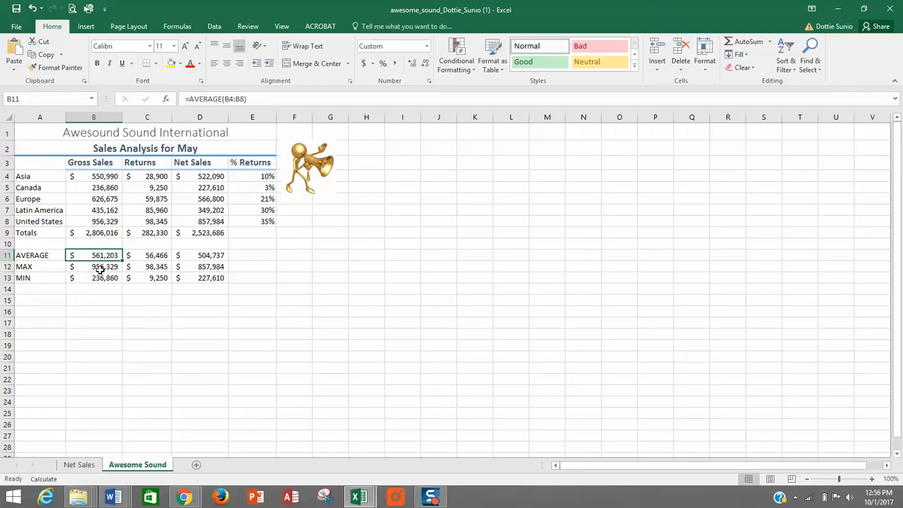
left_click(100, 268)
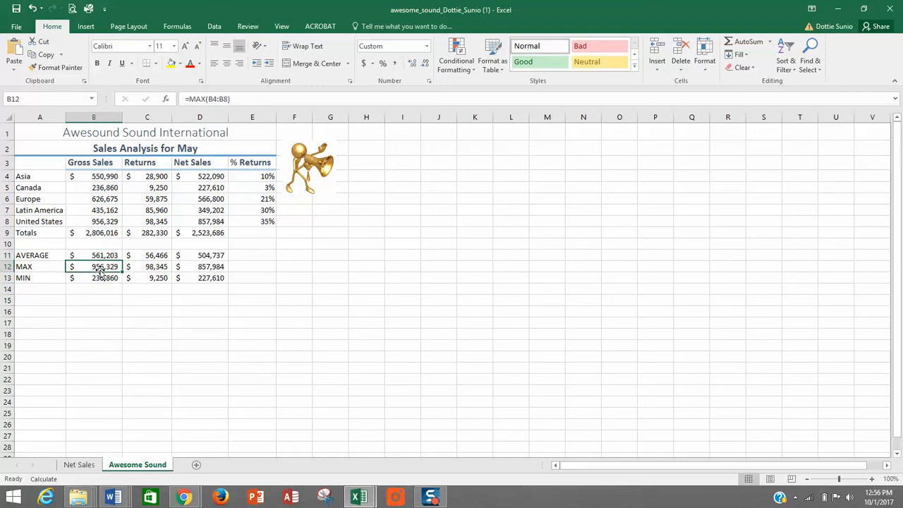
left_click(100, 281)
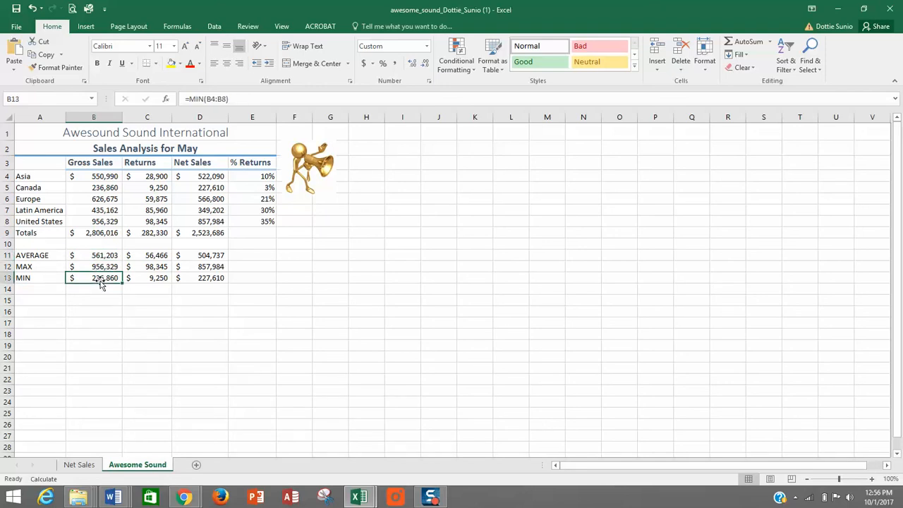
left_click(177, 26)
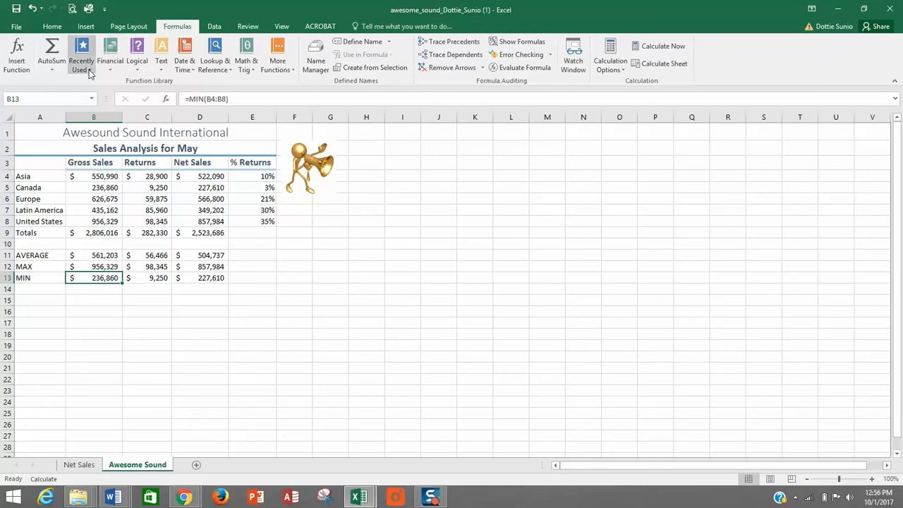
left_click(89, 73)
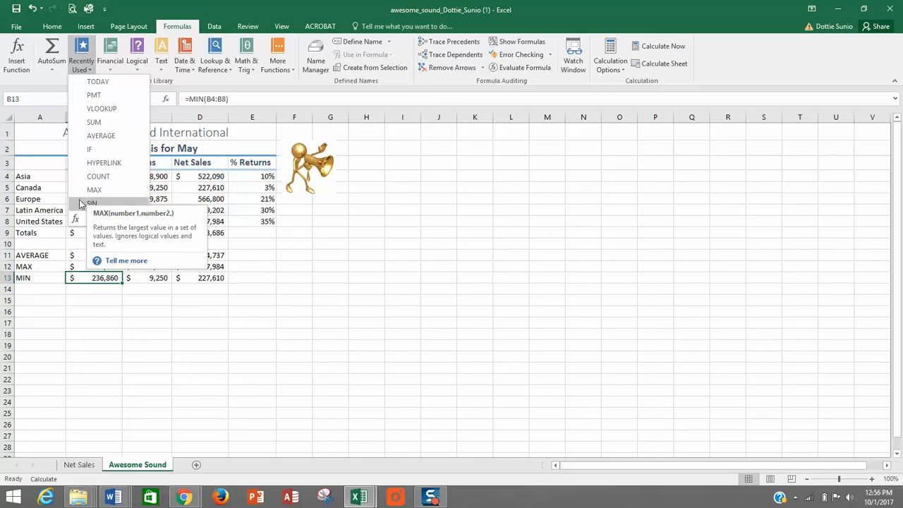
left_click(51, 71)
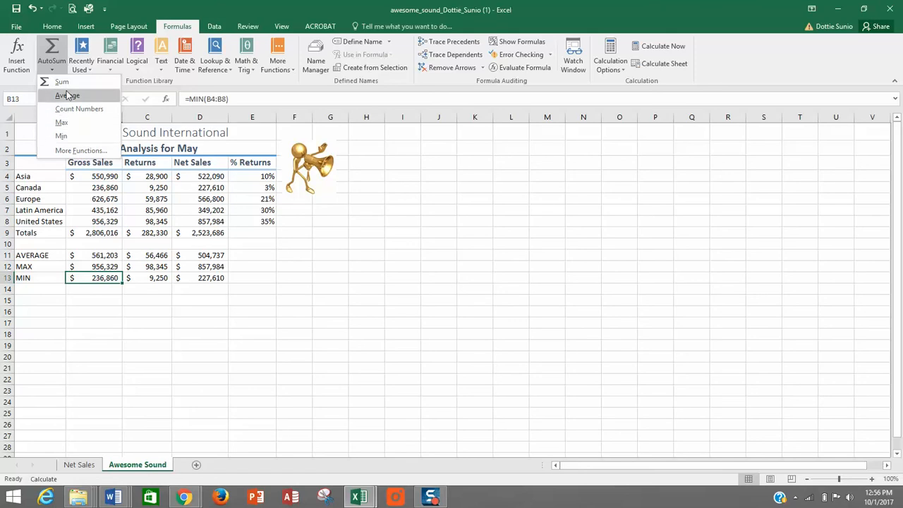
left_click(389, 195)
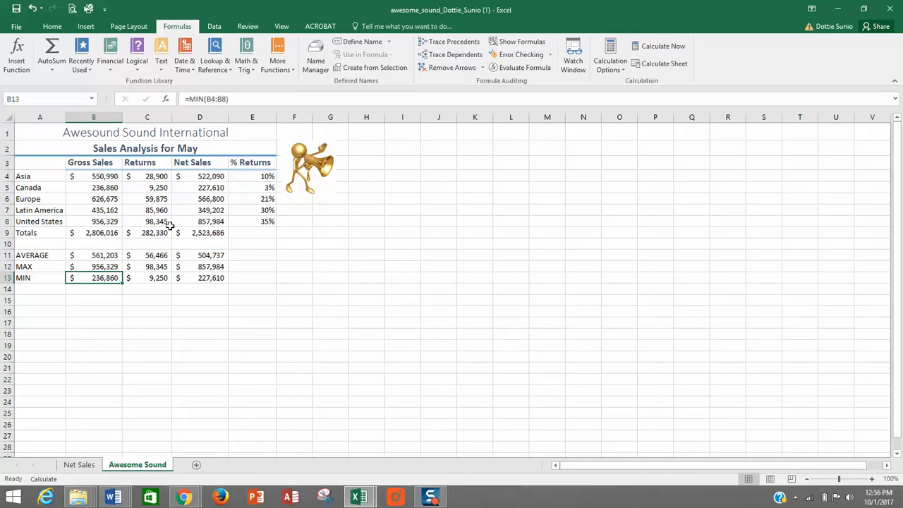
- Insert a 3-D pie chart from the region names in A3:A8 and the Net Sales data in D3:D8
left_click(32, 163)
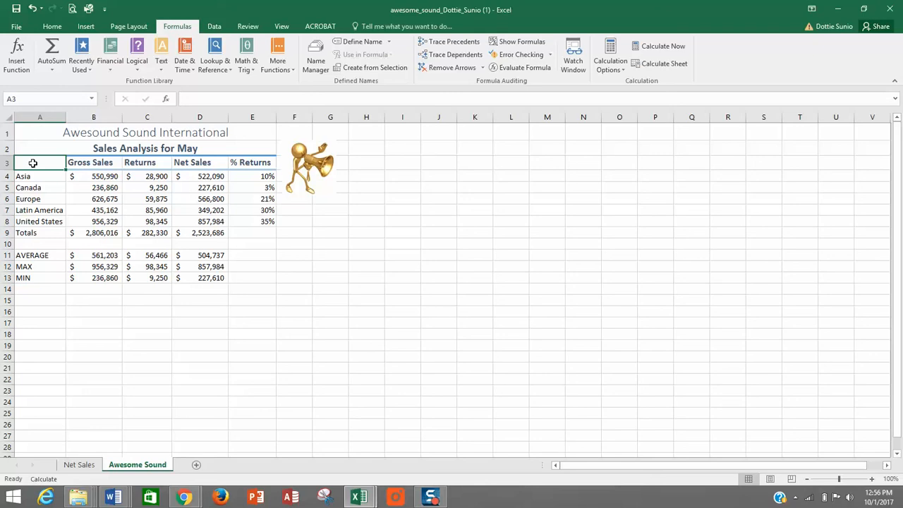
left_click_drag(32, 163, 34, 219)
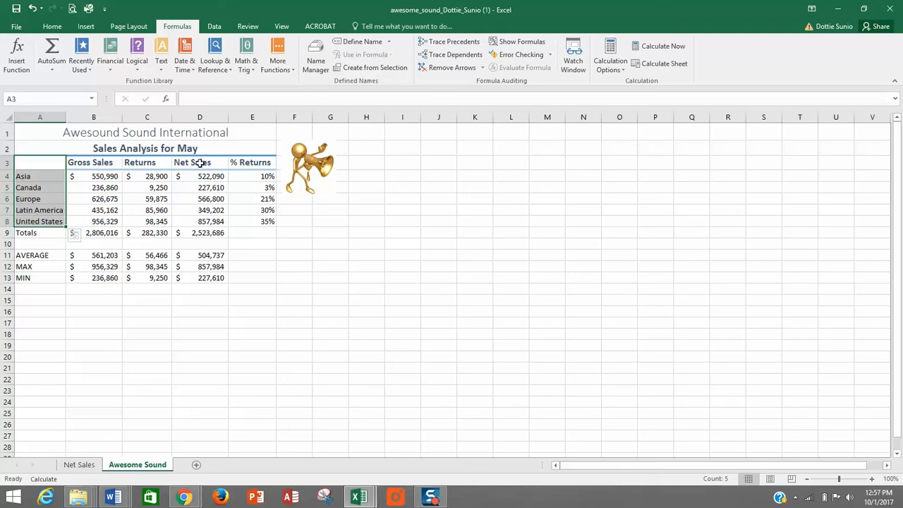
left_click_drag(199, 163, 199, 219, "ctrl")
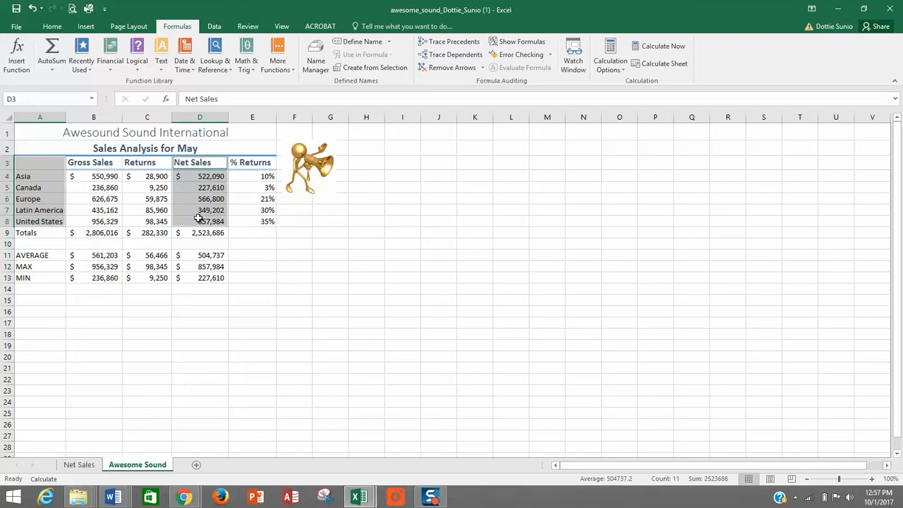
left_click(85, 28)
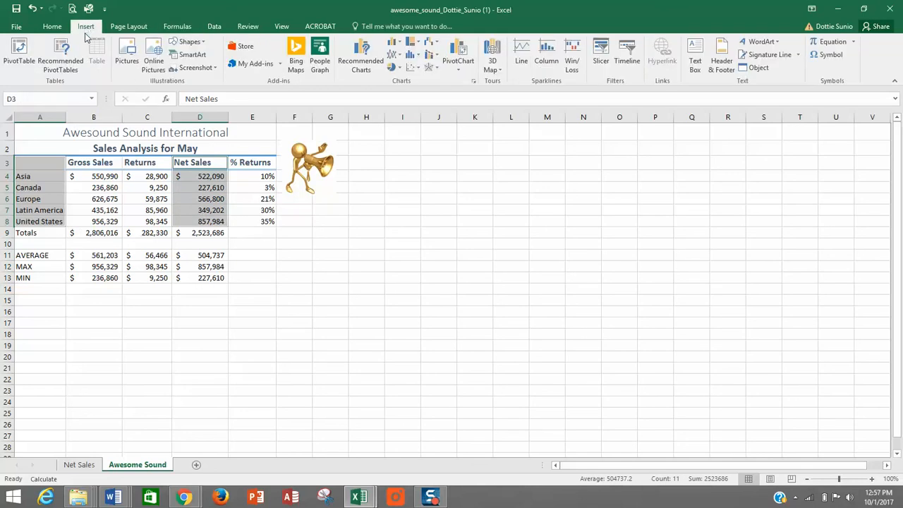
left_click(396, 67)
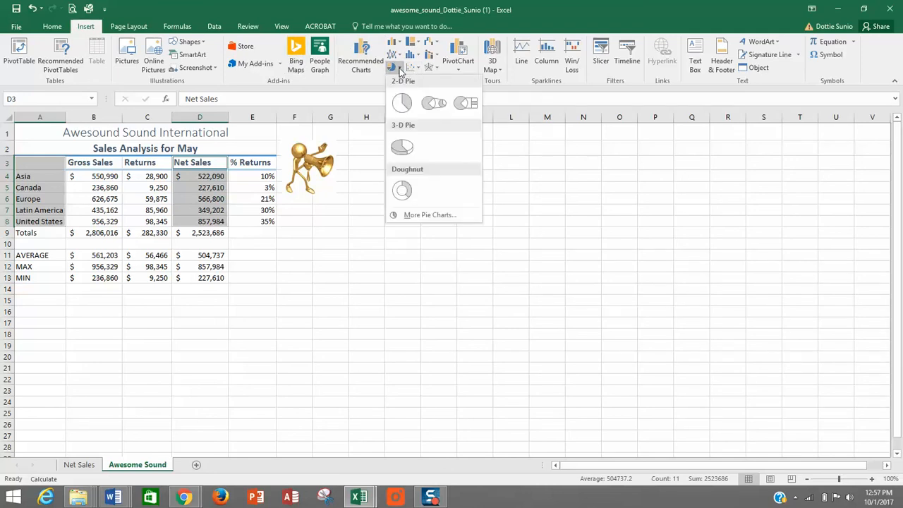
left_click(399, 144)
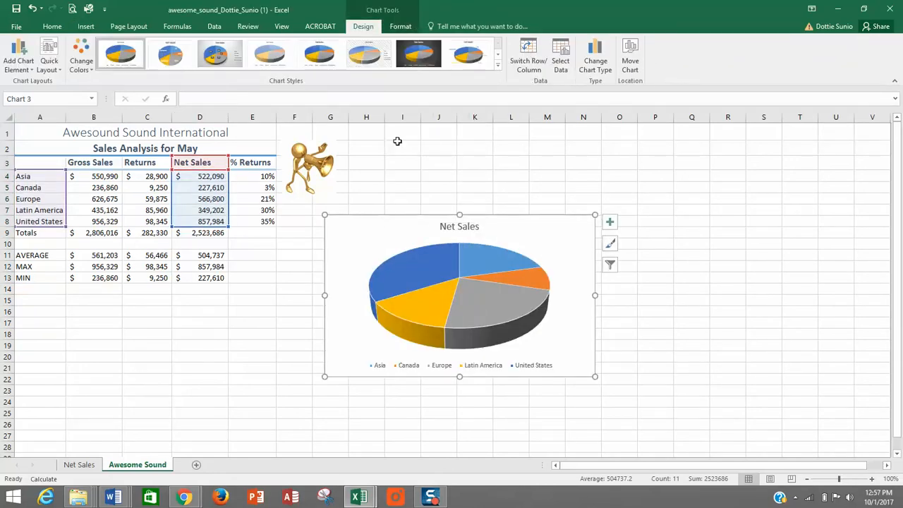
- Move the Net Sales pie chart to its own new sheet, keeping the suggested name Chart3
left_click(630, 62)
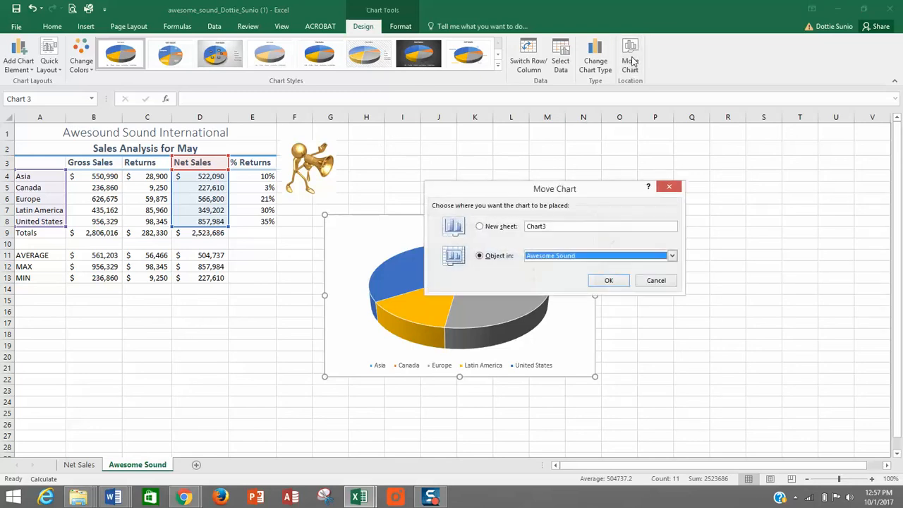
left_click(480, 227)
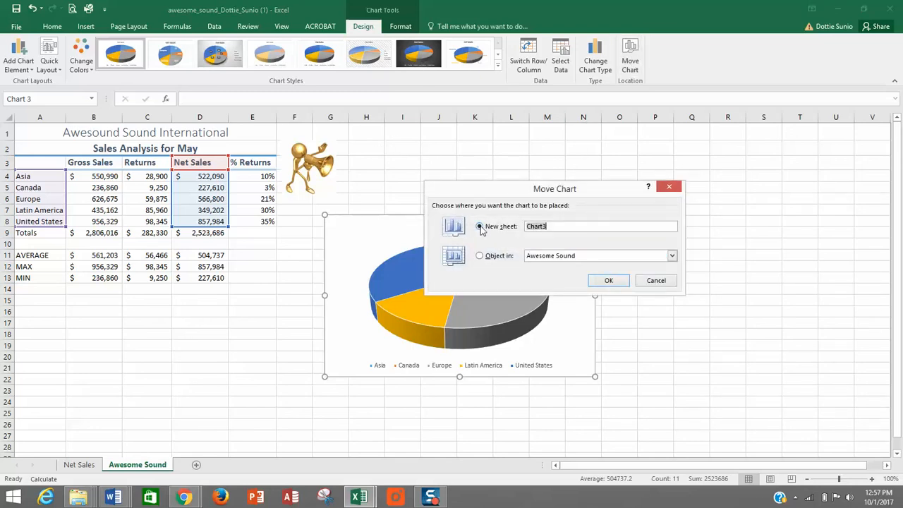
left_click(617, 285)
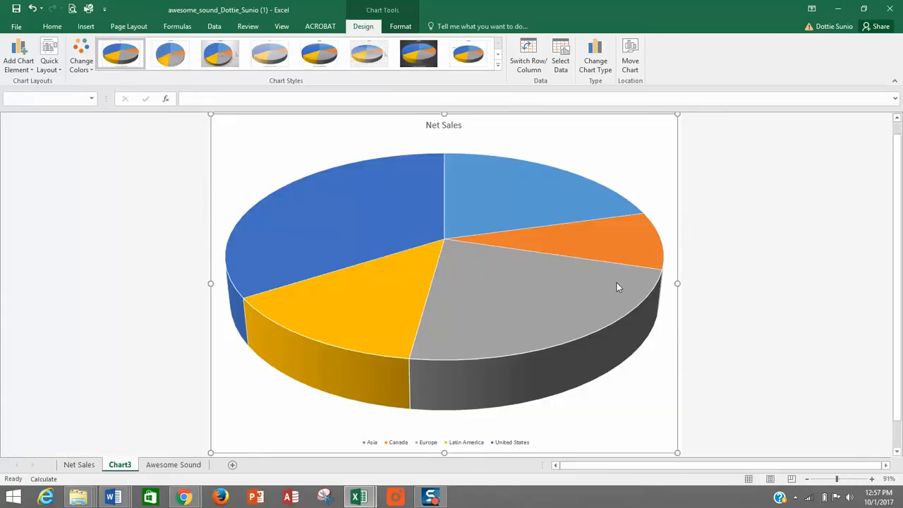
- Add data labels to the Net Sales pie chart
mouse_move(595, 210)
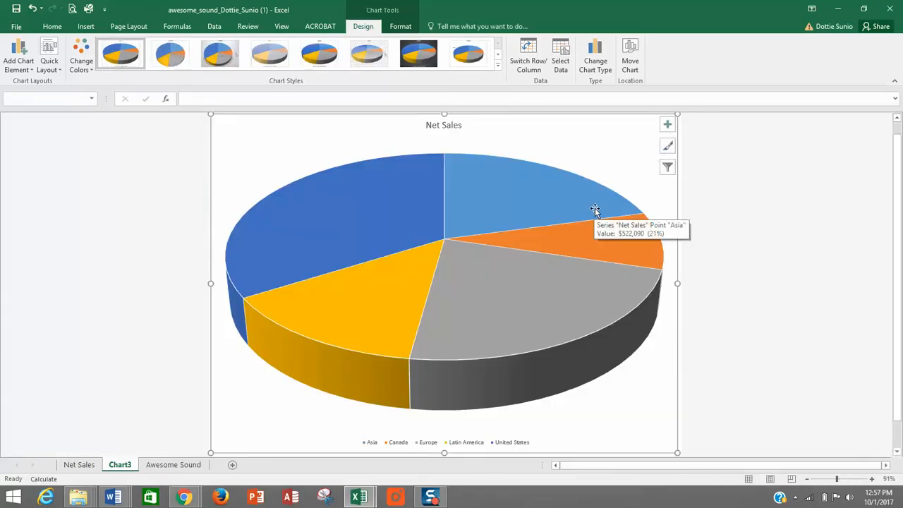
left_click(668, 125)
left_click(693, 145)
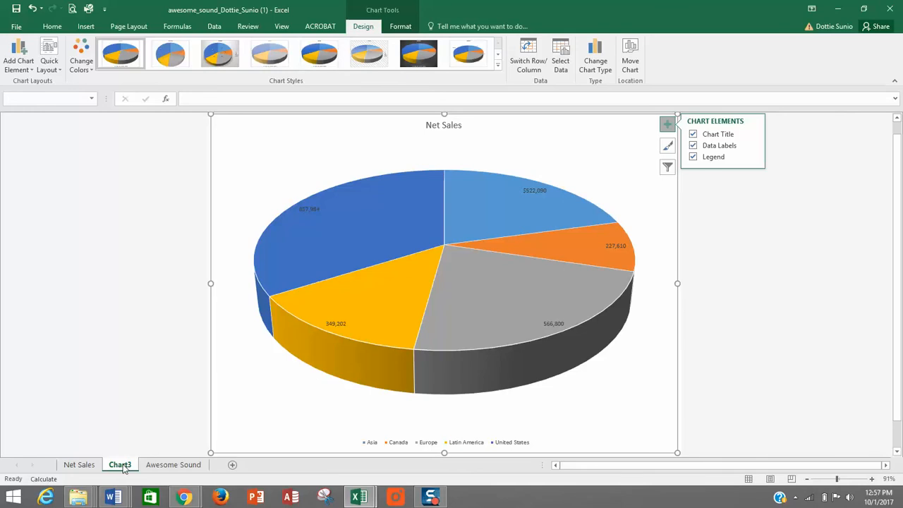
- Look at the sheet options, including Rename, for the Net Sales and Awesome Sound sheets, ending on Awesome Sound
left_click(79, 464)
left_click(84, 466)
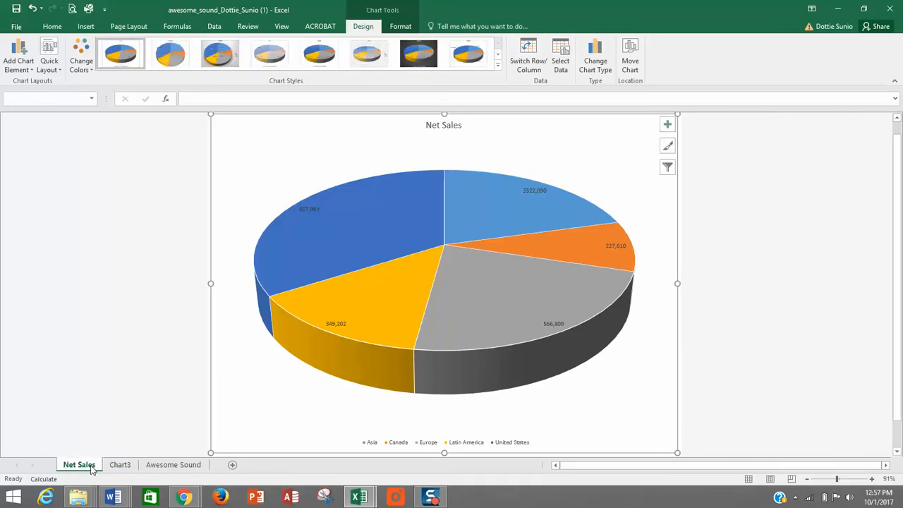
right_click(92, 471)
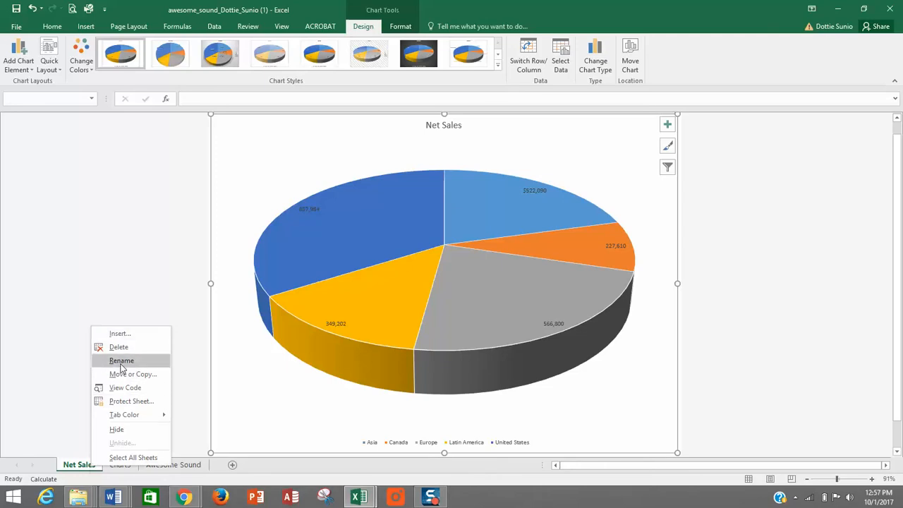
left_click(65, 393)
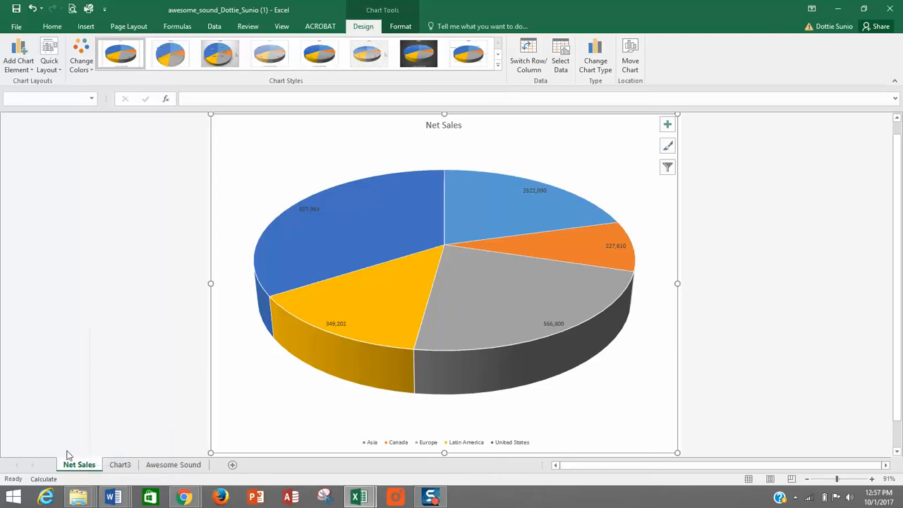
left_click(166, 466)
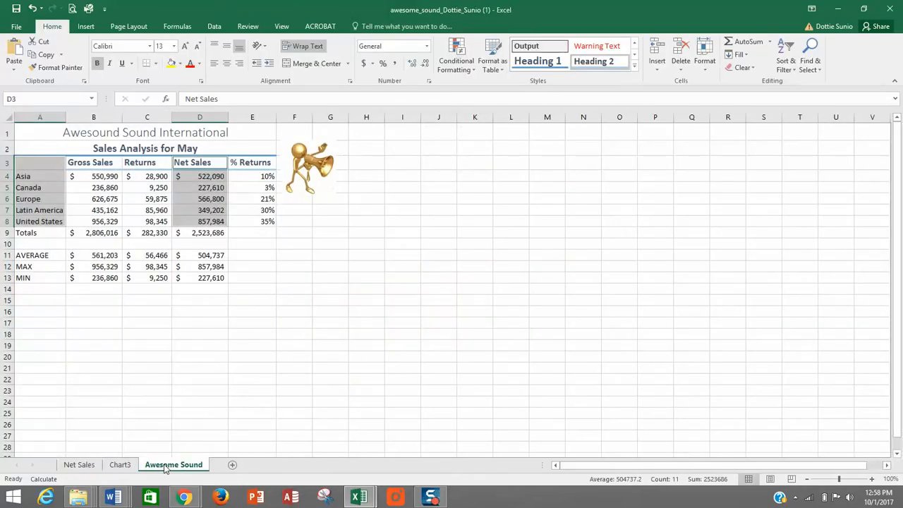
right_click(166, 469)
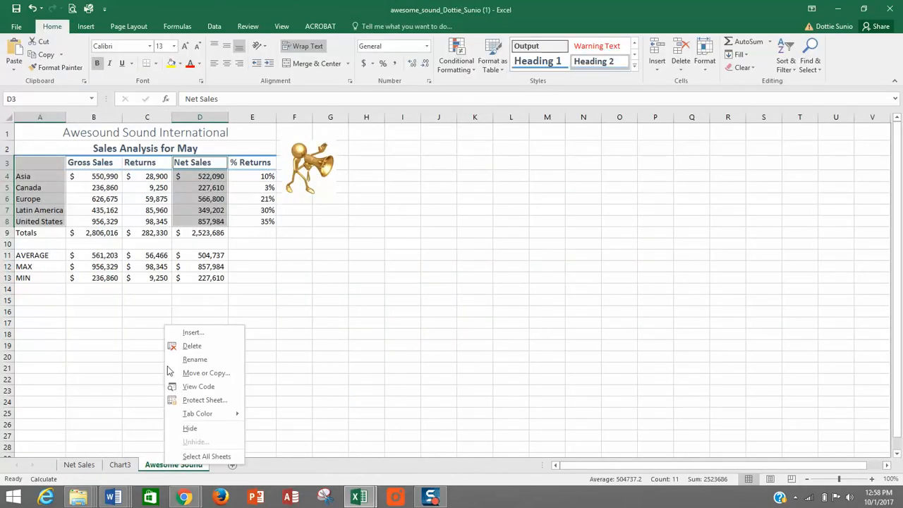
left_click(120, 371)
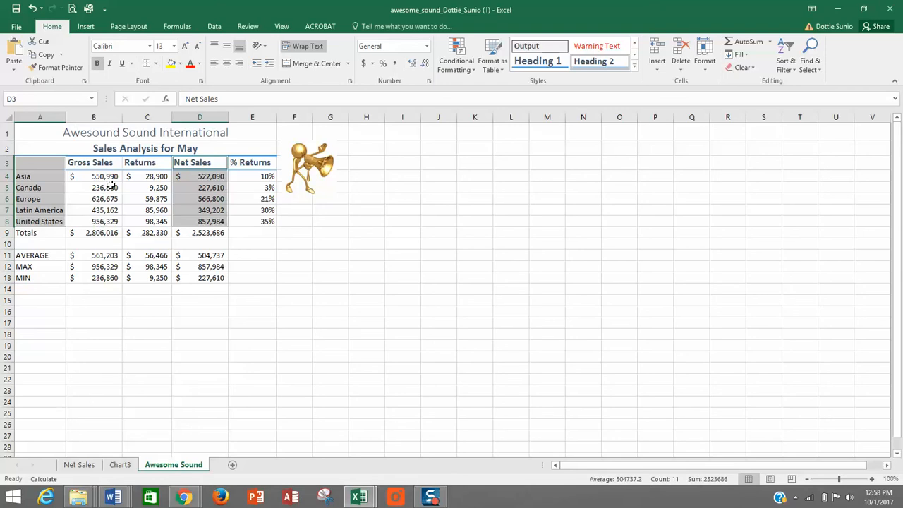
left_click(161, 197)
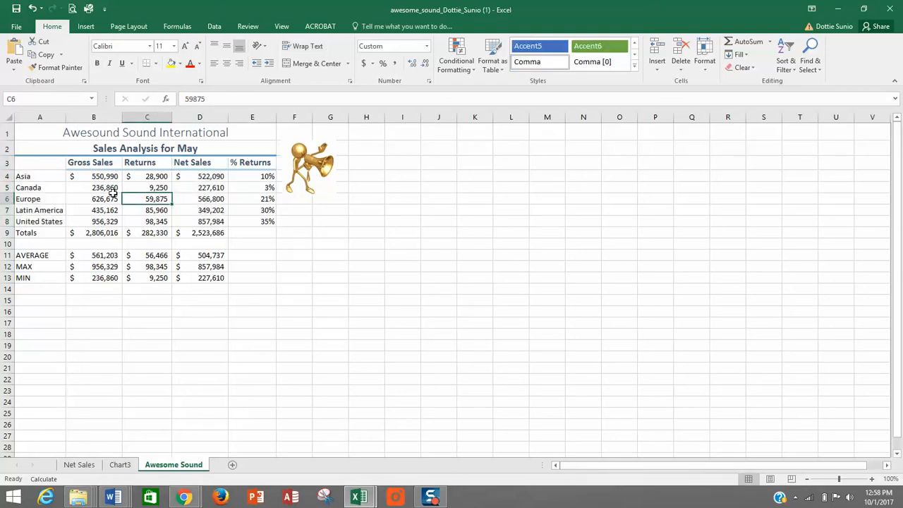